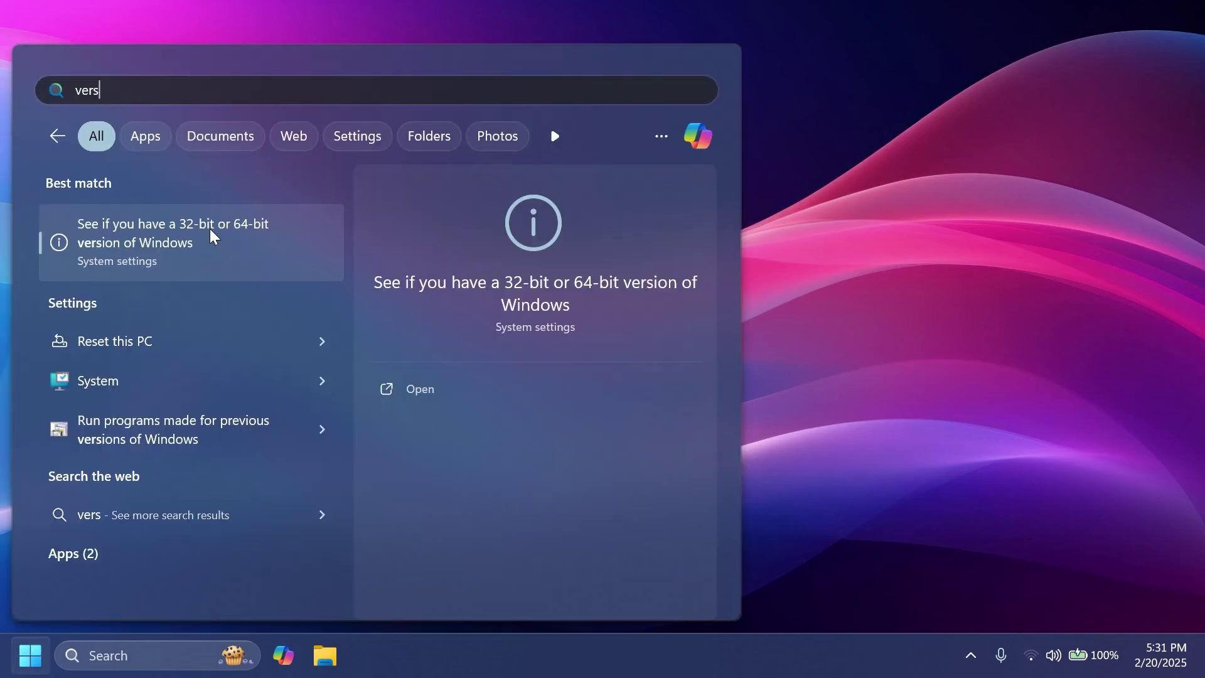
Step: Confirm in Settings > About that the system type is 64-bit x64, then close Settings
click(209, 237)
scroll(560, 350, down, 3)
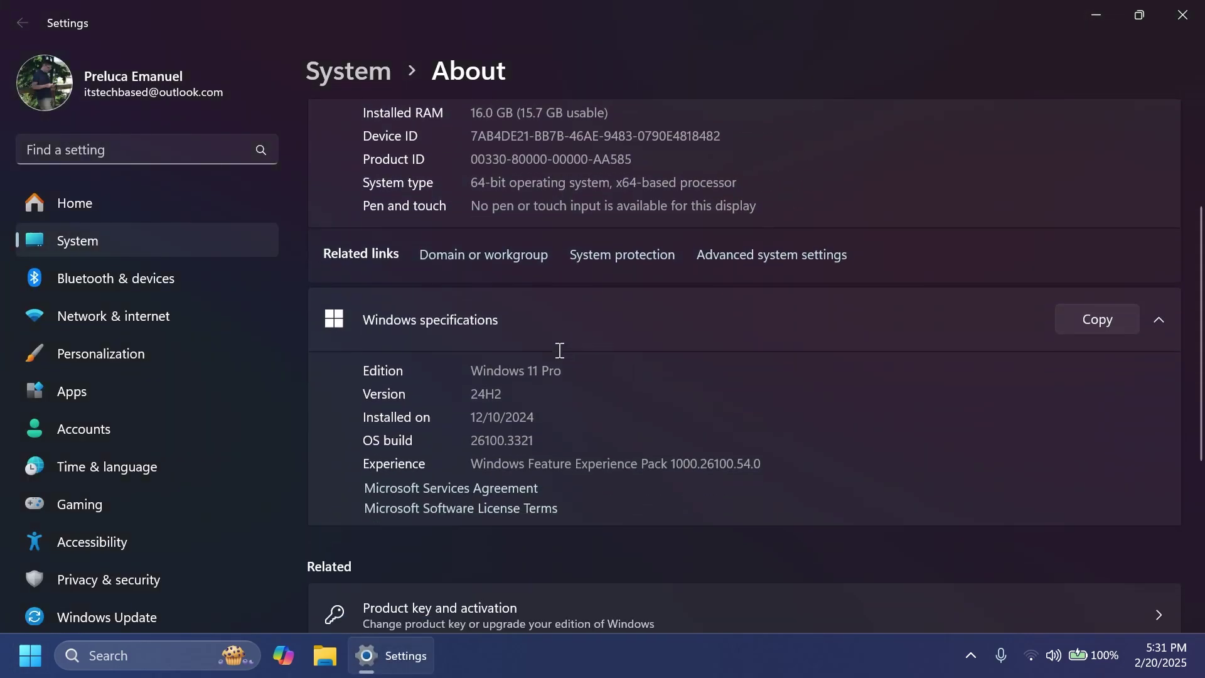
scroll(560, 350, down, 1)
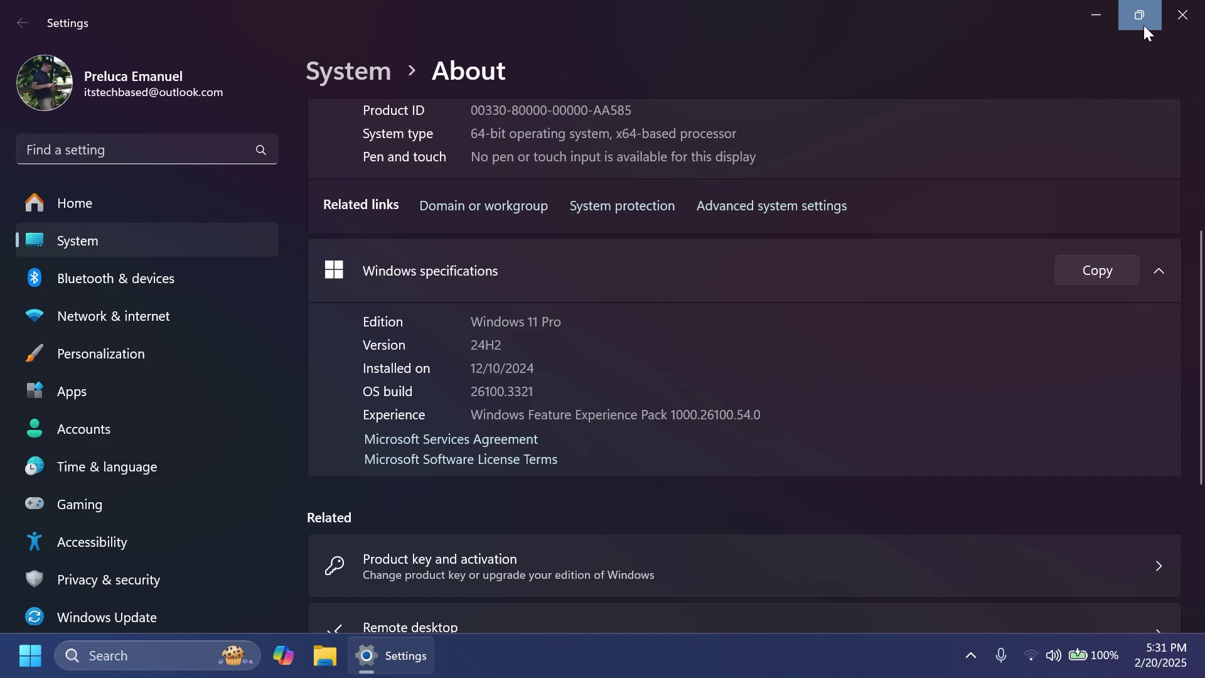
click(1174, 25)
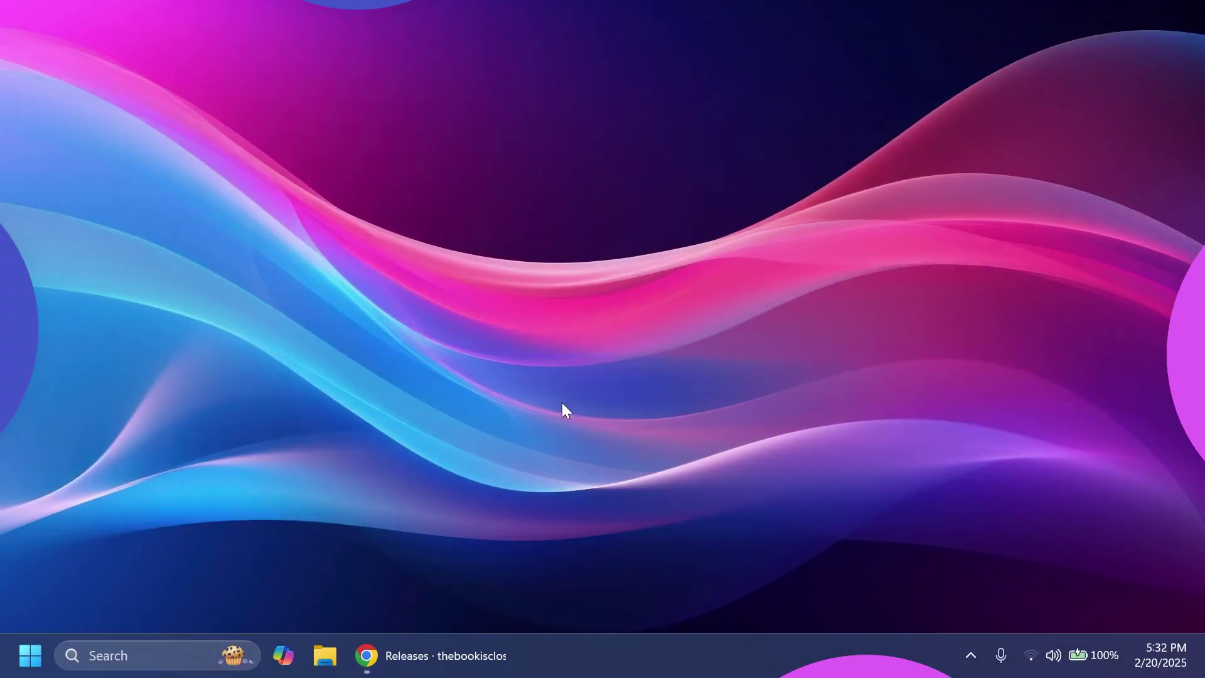
Step: Download ViVeTool-v0.3.3.zip from the GitHub ViVe releases page in Chrome
click(457, 657)
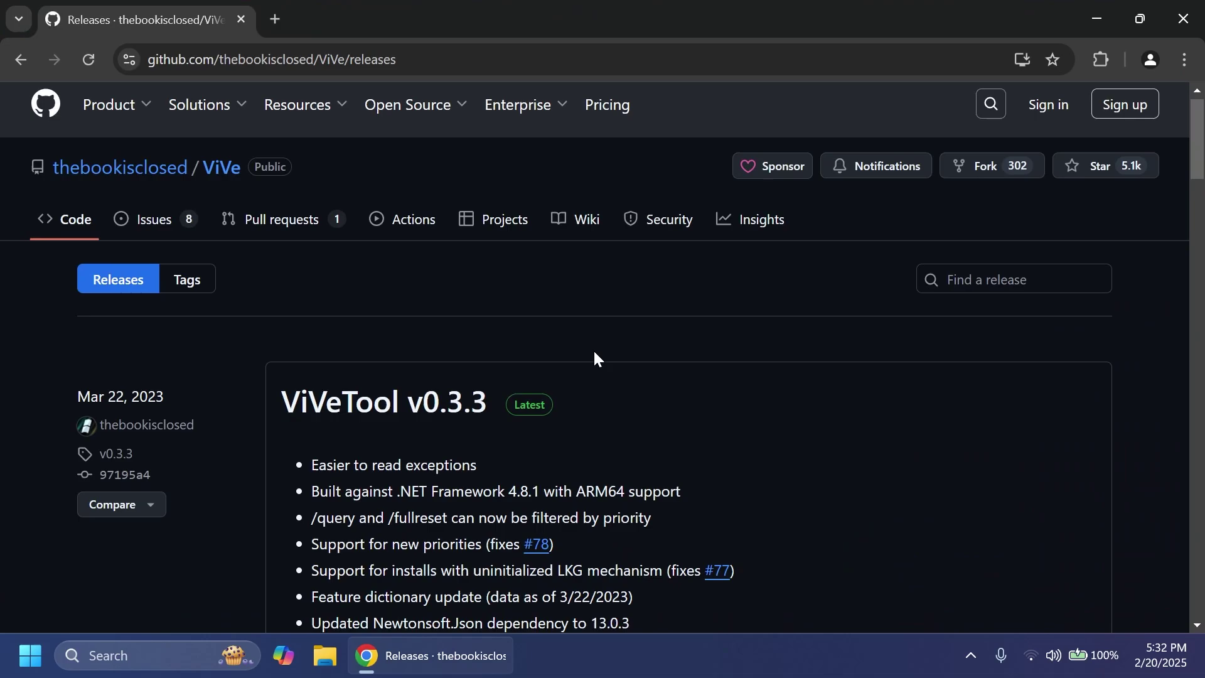
scroll(595, 357, down, 5)
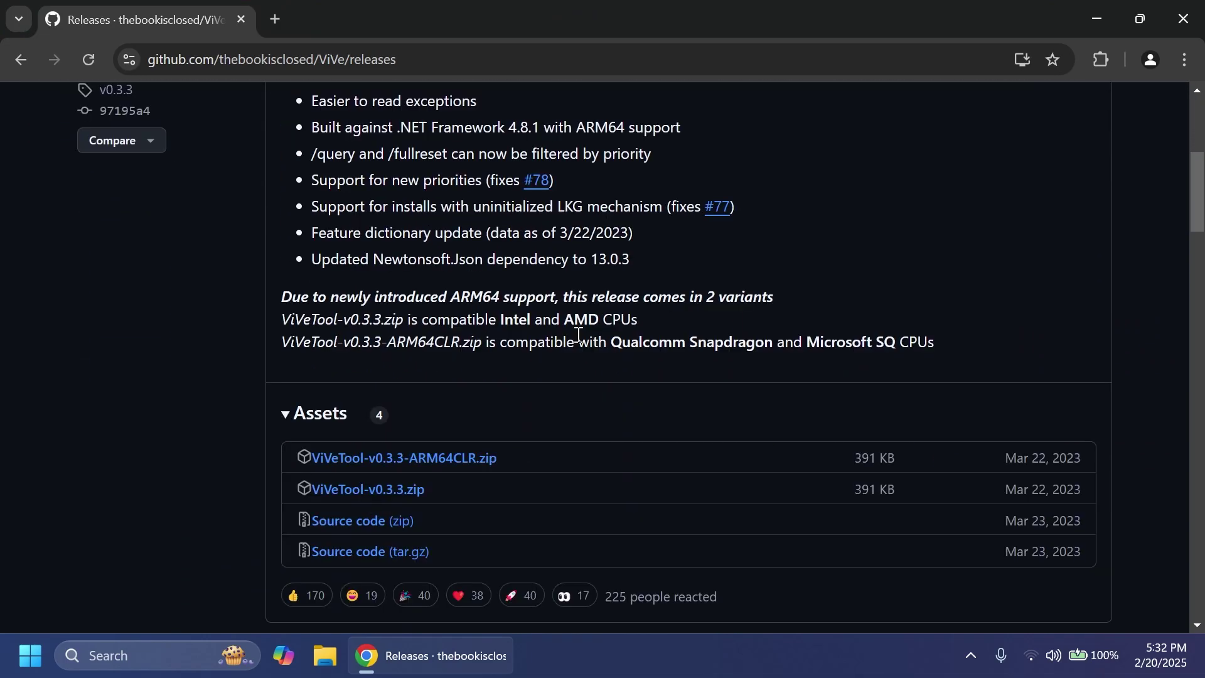
click(392, 490)
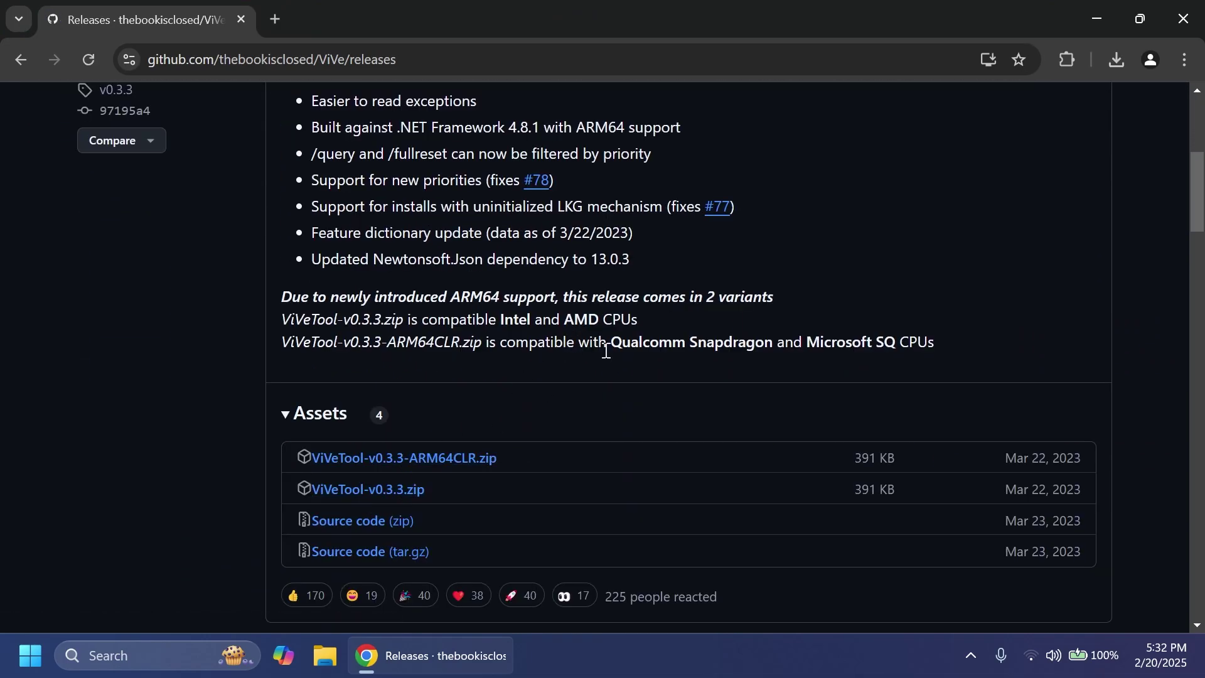
Step: Start Extract all on the ViVeTool zip and choose C:\hidden features as the destination
click(955, 117)
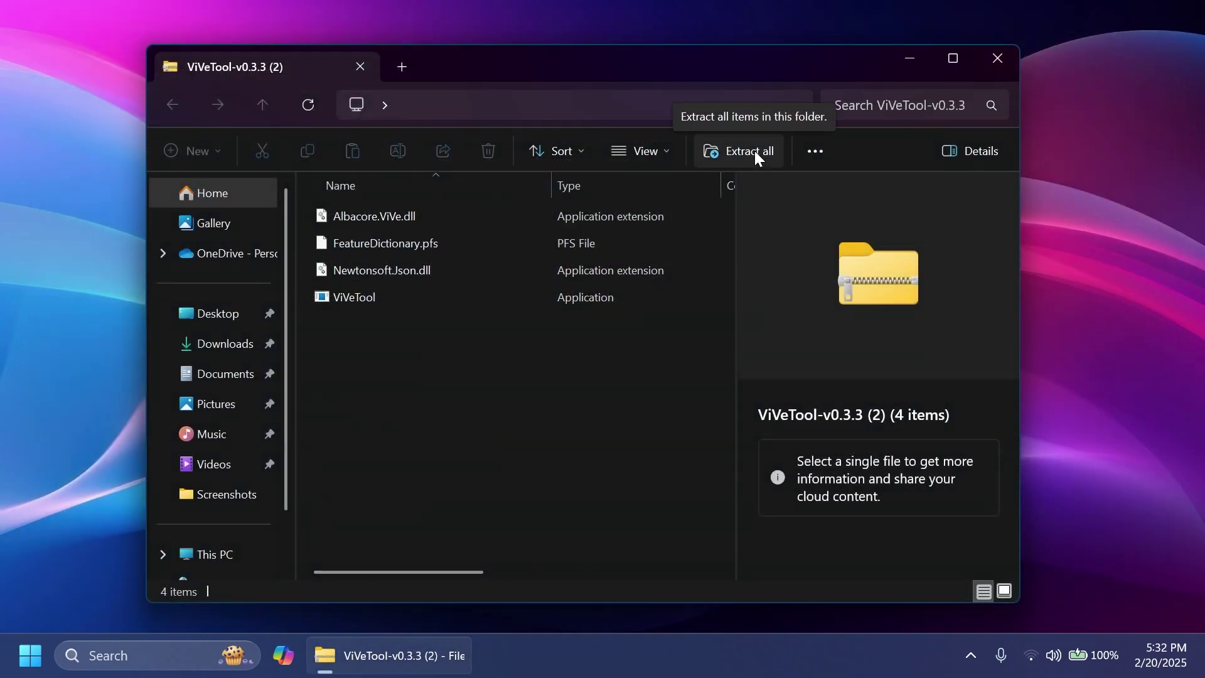
click(755, 151)
click(809, 237)
scroll(390, 363, down, 3)
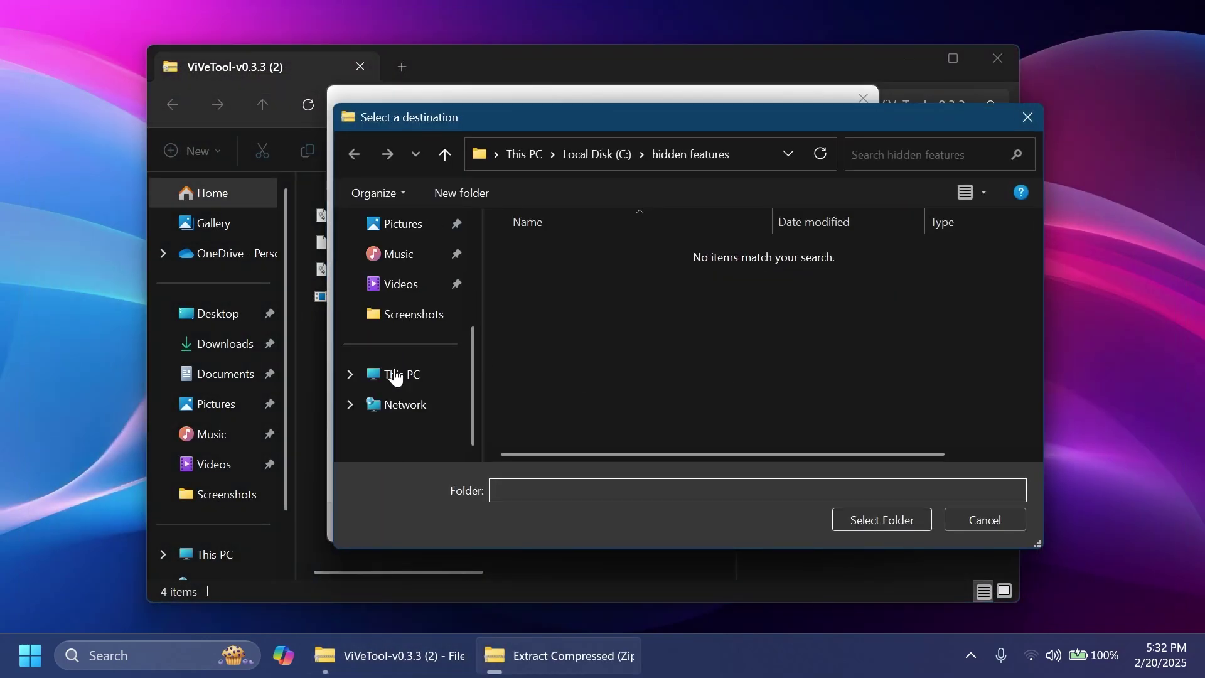
click(399, 375)
double_click(583, 263)
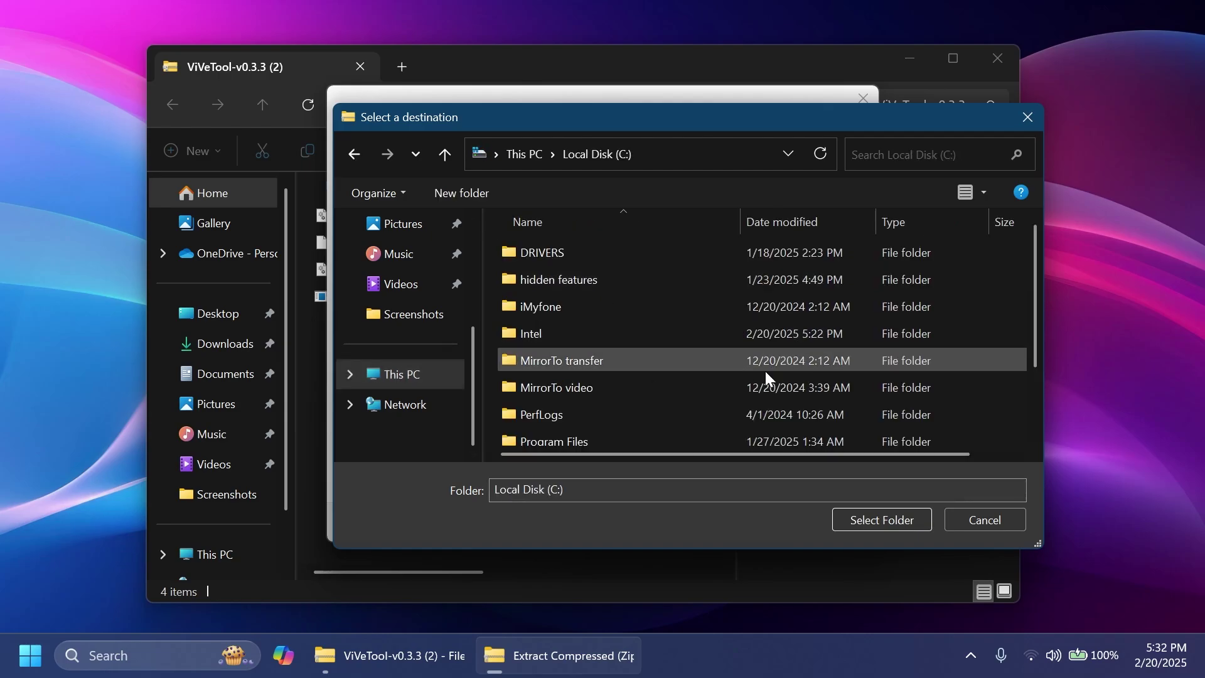
click(632, 285)
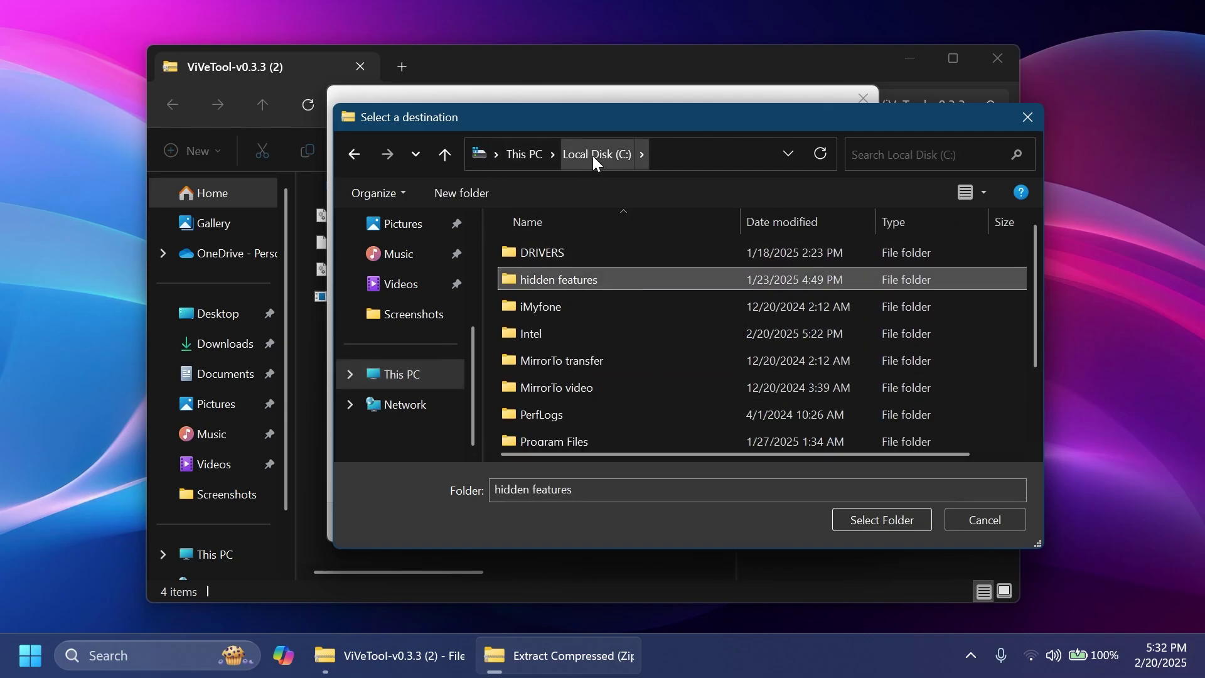
double_click(633, 277)
click(871, 521)
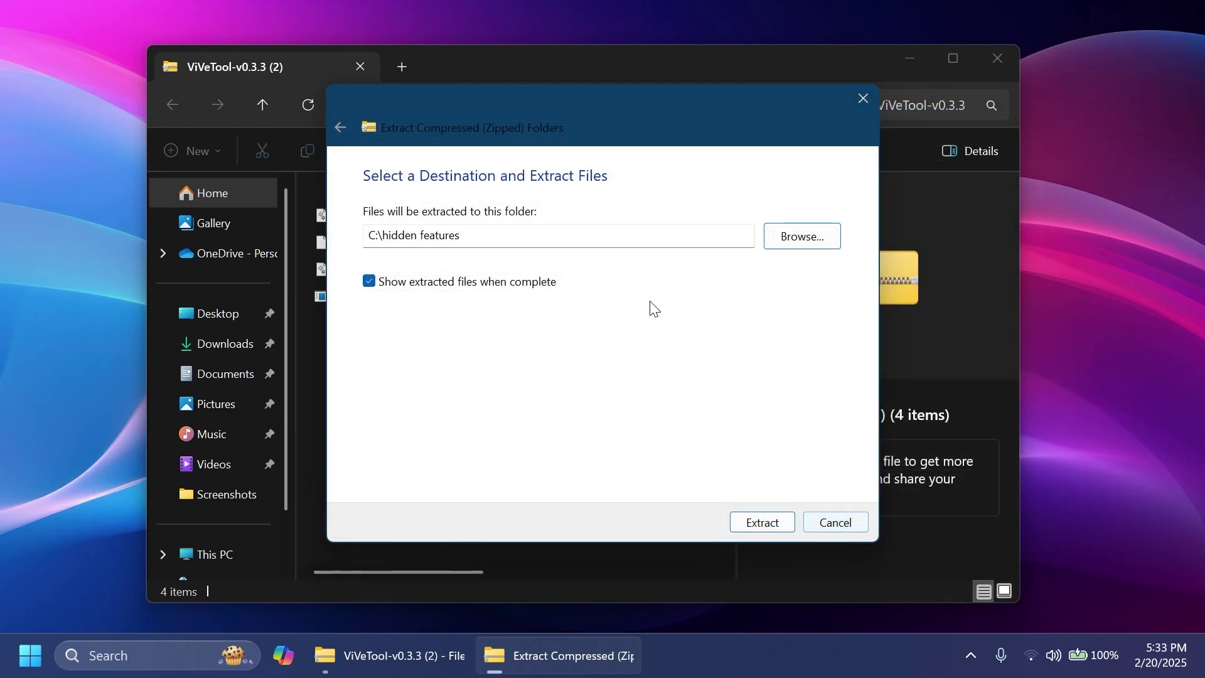
Step: Extract into C:\hidden features, replacing existing files, and close both Explorer windows
click(521, 235)
key(ctrl+a)
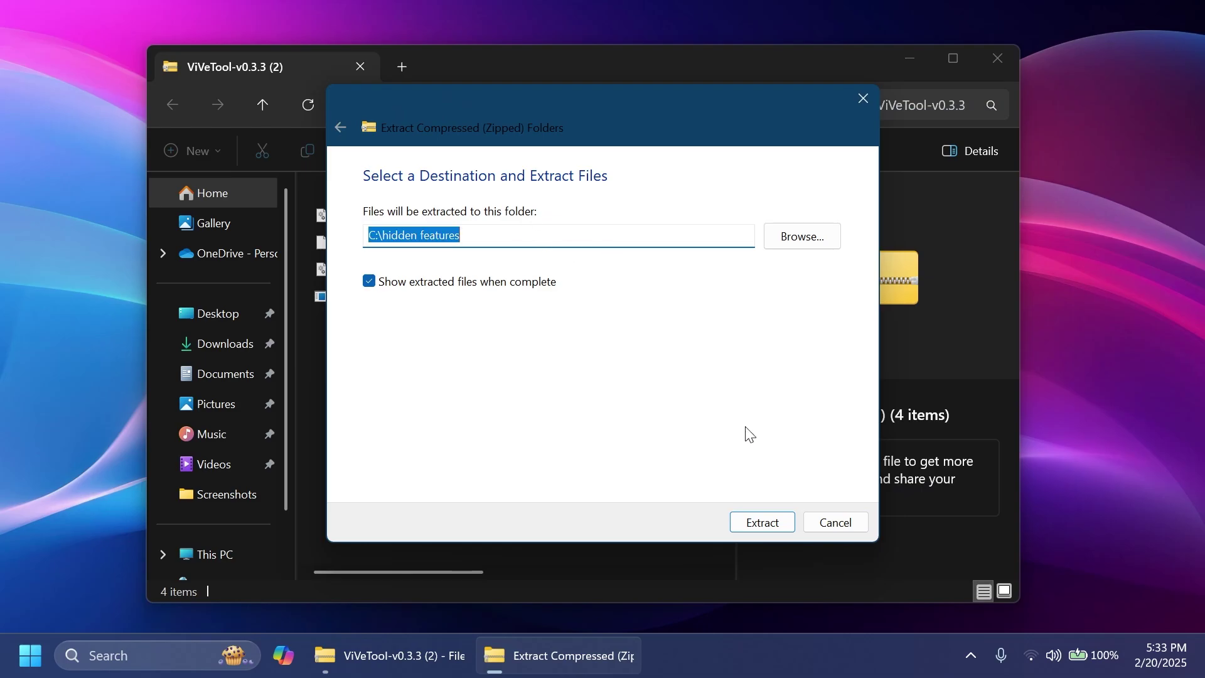
click(771, 523)
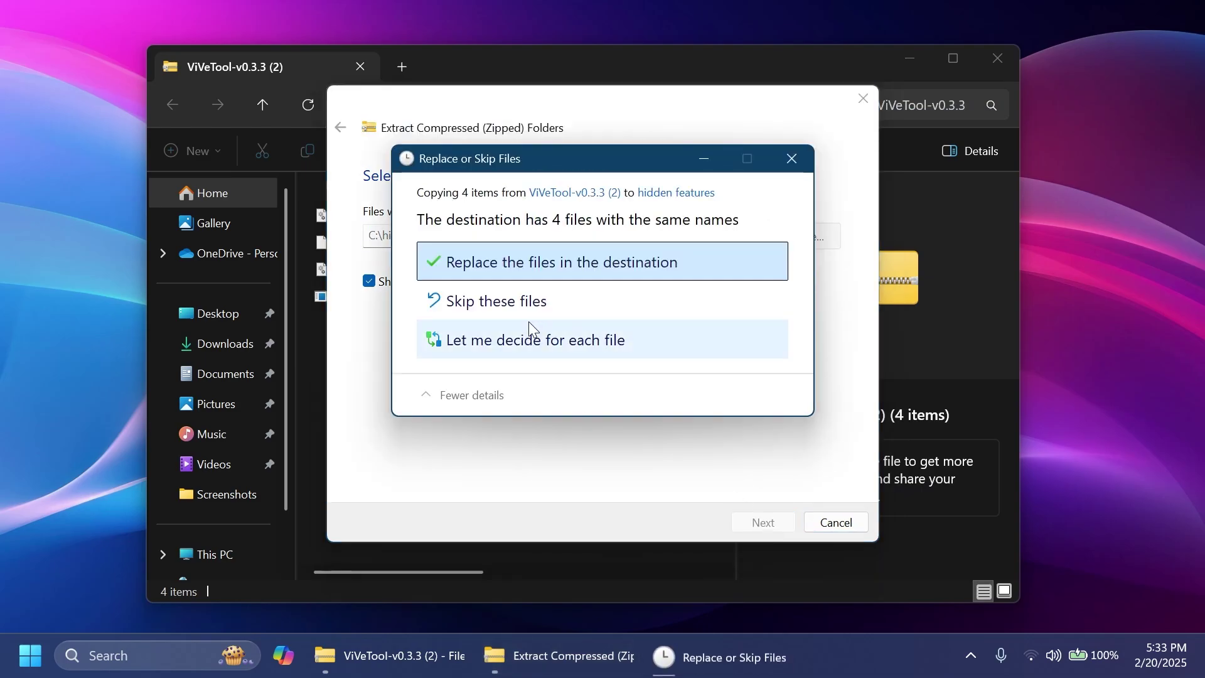
click(506, 256)
click(1045, 14)
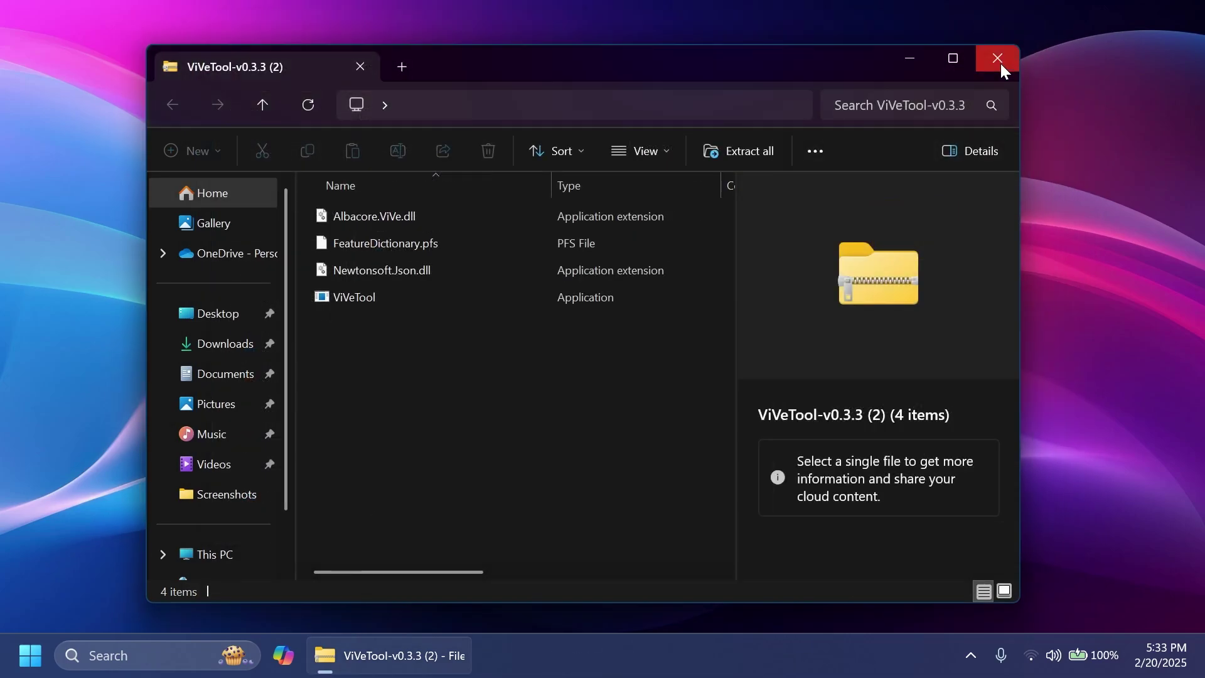
click(1001, 60)
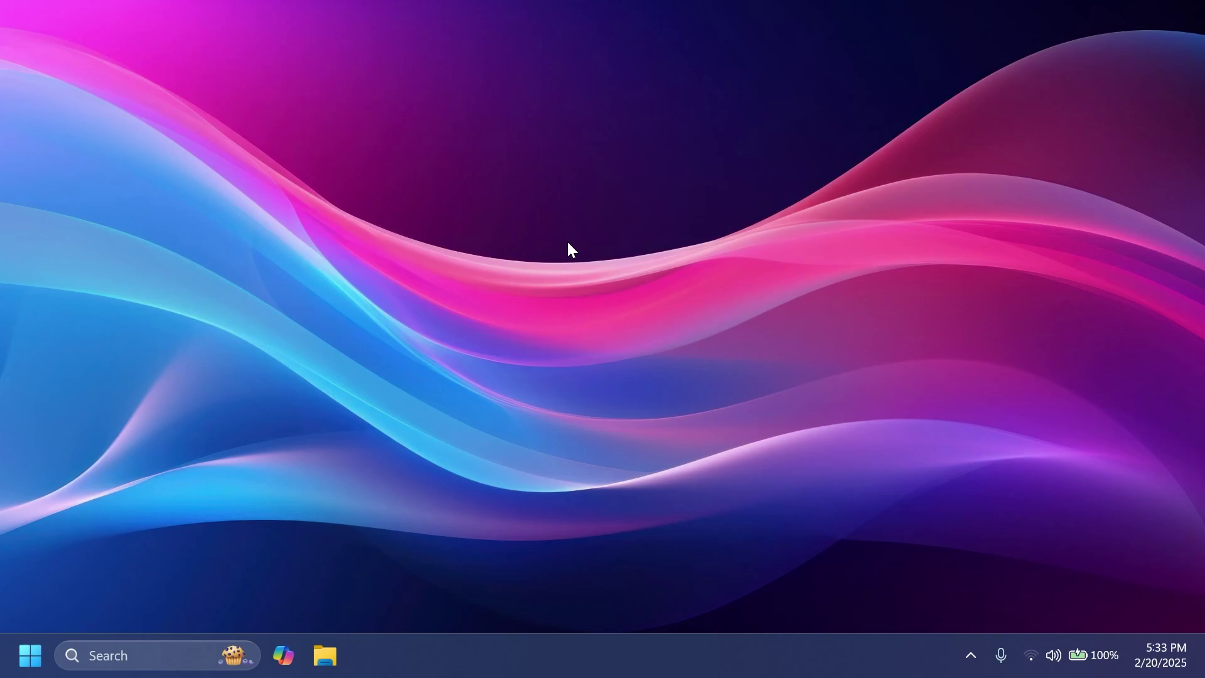
Step: Open Command Prompt as administrator and change directory to C:\hidden features
key(super)
text(cmd)
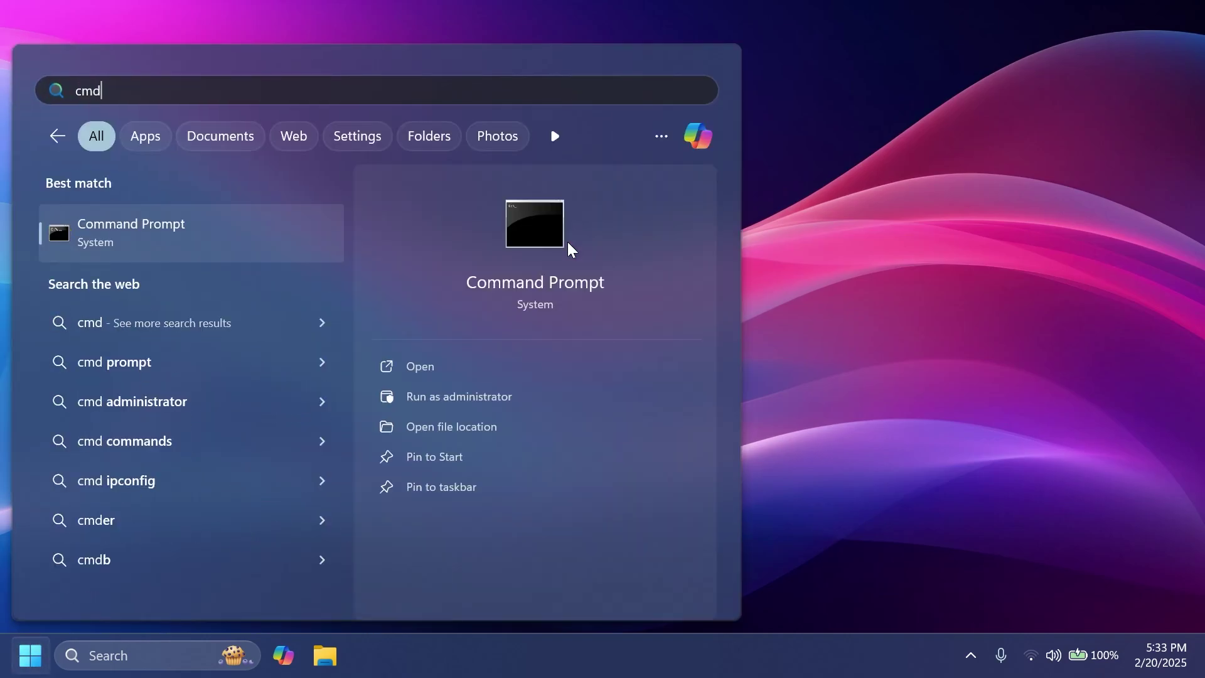
click(463, 396)
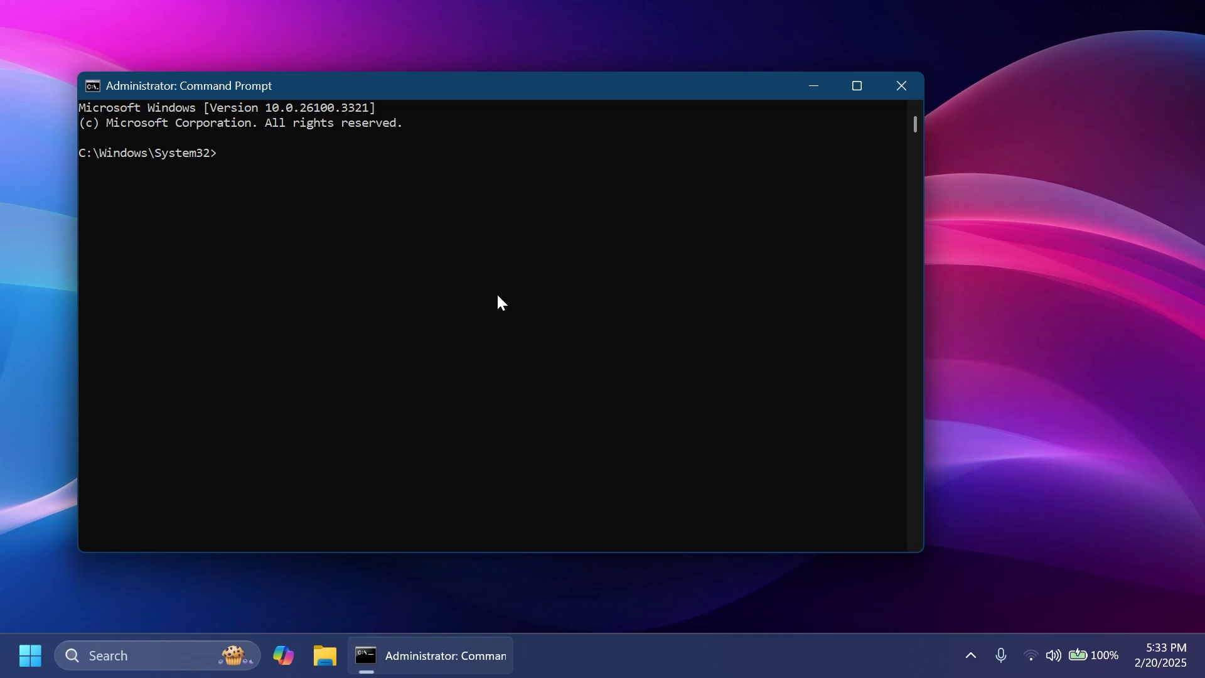
text(cd C:\hidden features)
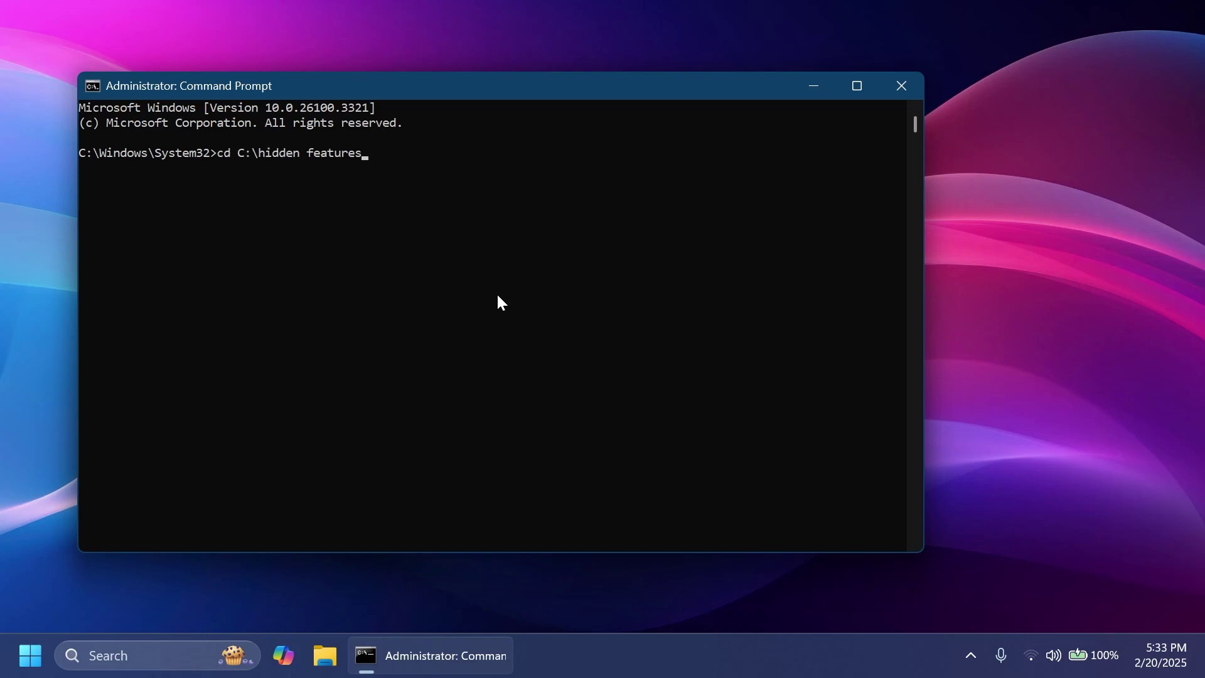
key(Return)
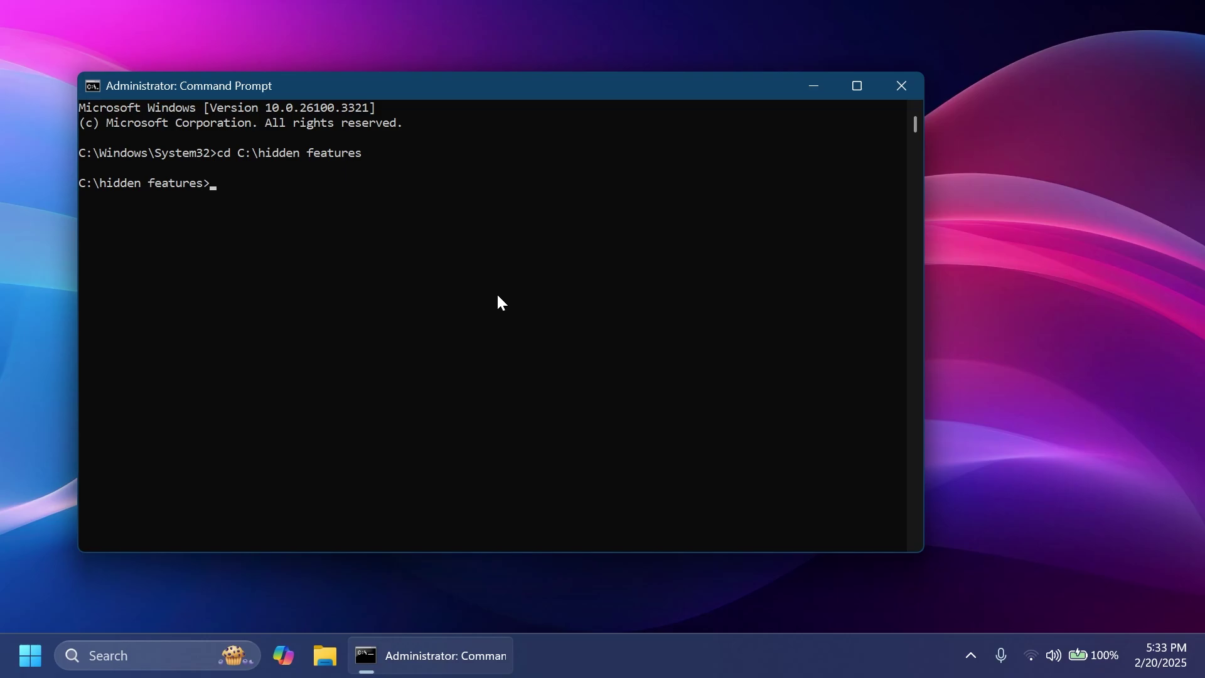
Step: Run vivetool /enable for IDs 48822452 and 48433719, then close Command Prompt
text(vivetool /enable /id:48822452)
key(Return)
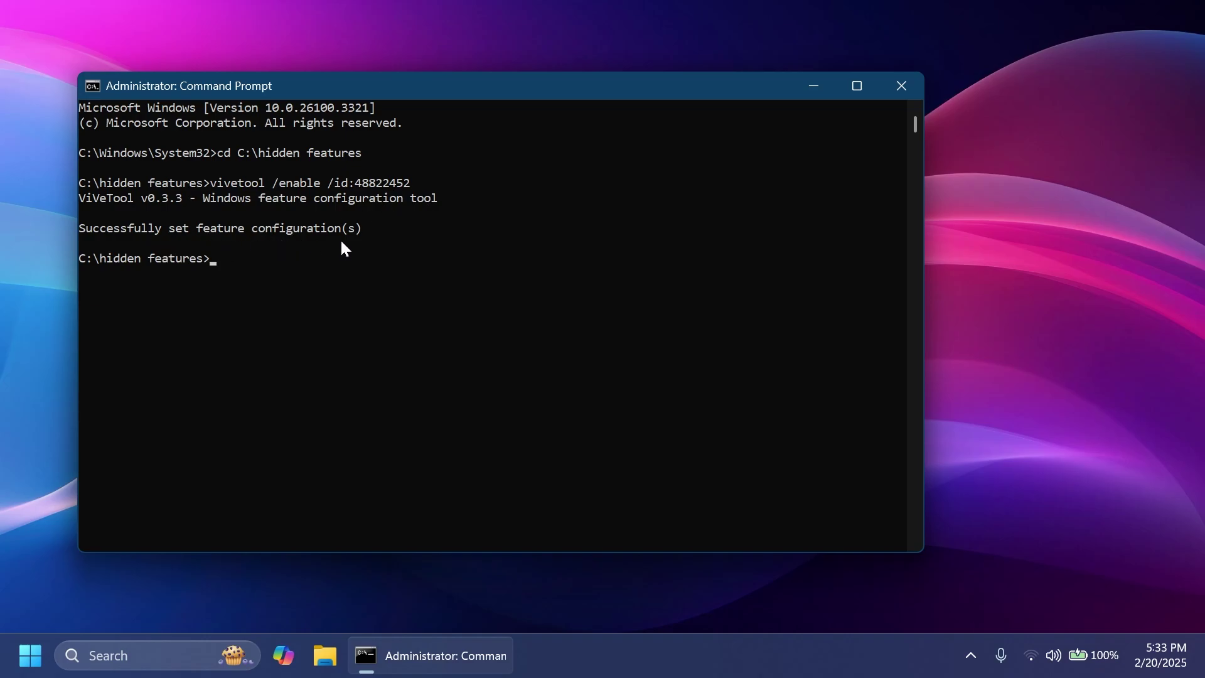
text(vivetool /enable /id:48433719)
key(Return)
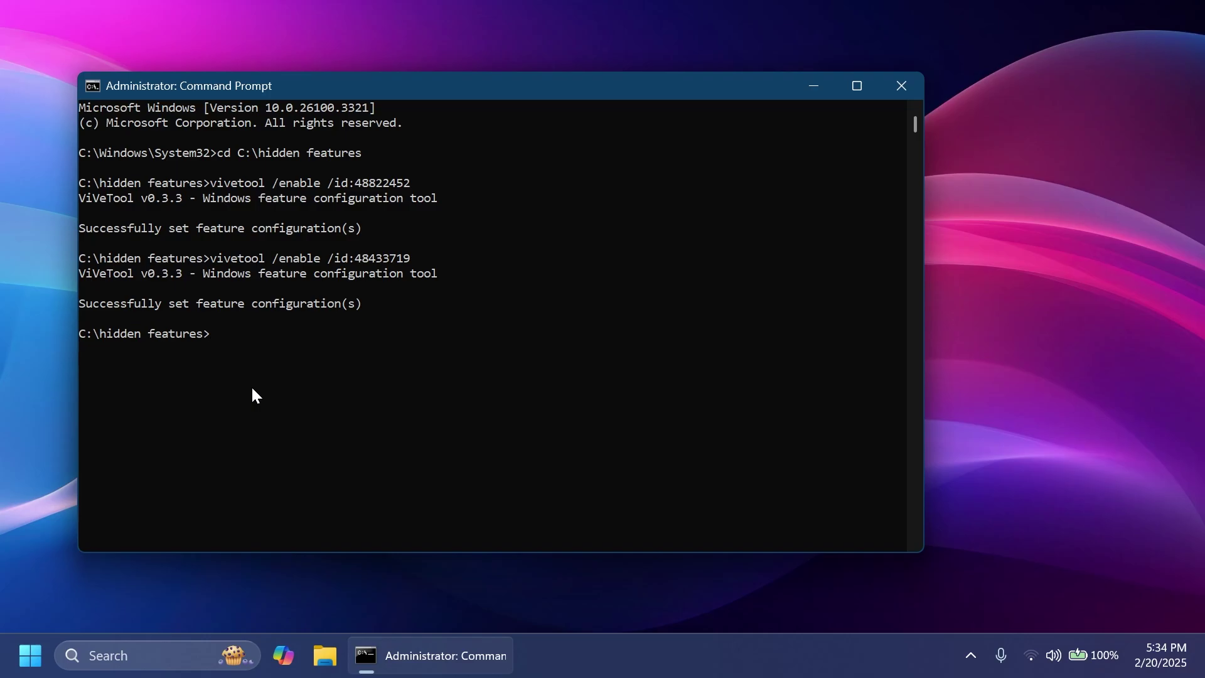
click(912, 89)
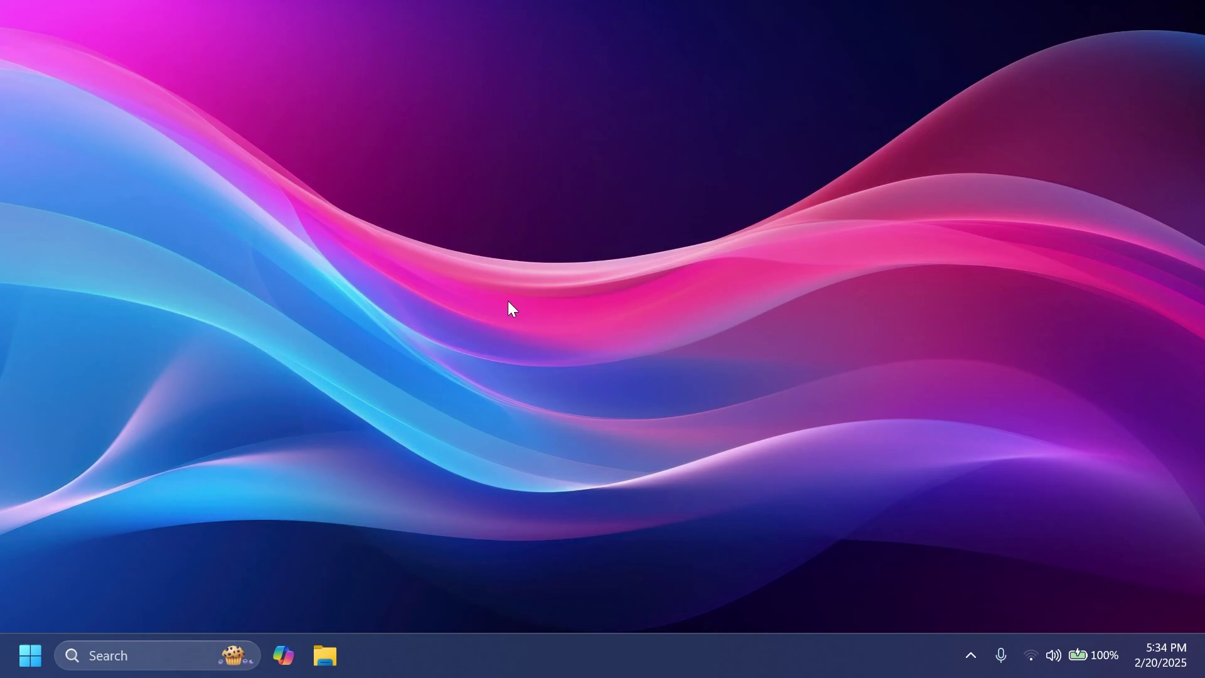
Step: Turn Battery percentage on under System > Power & battery, then close Settings to see 100% on the taskbar
key(super+i)
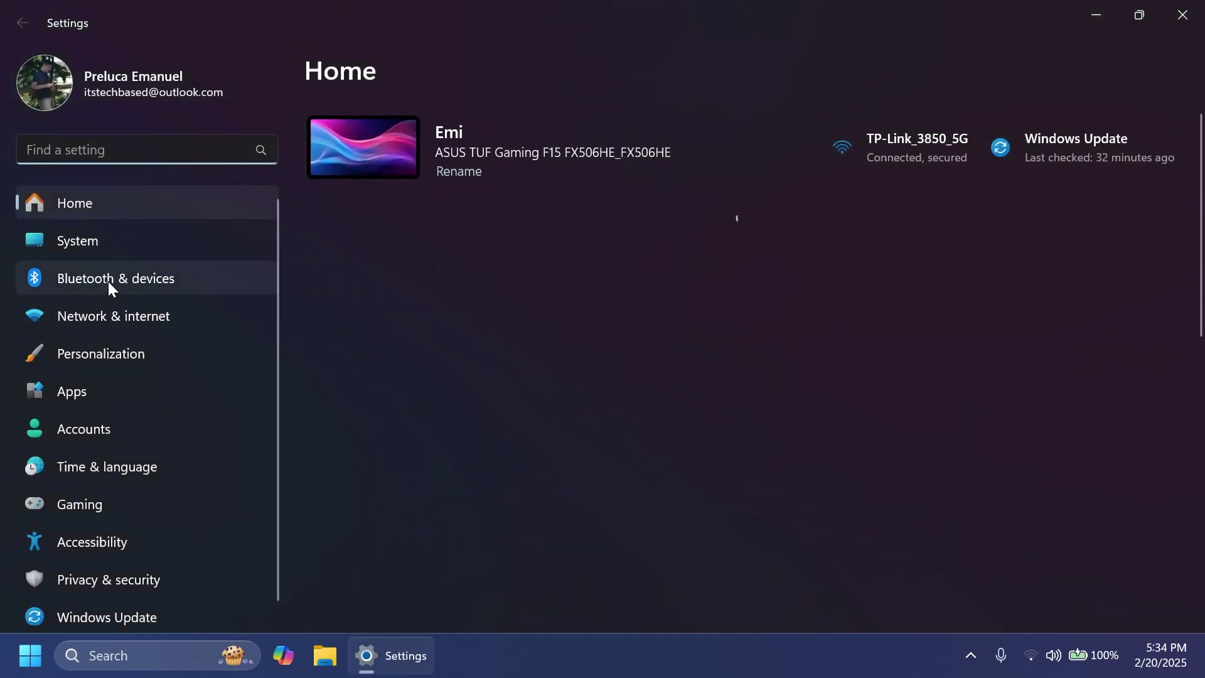
click(88, 241)
scroll(496, 345, down, 3)
click(652, 371)
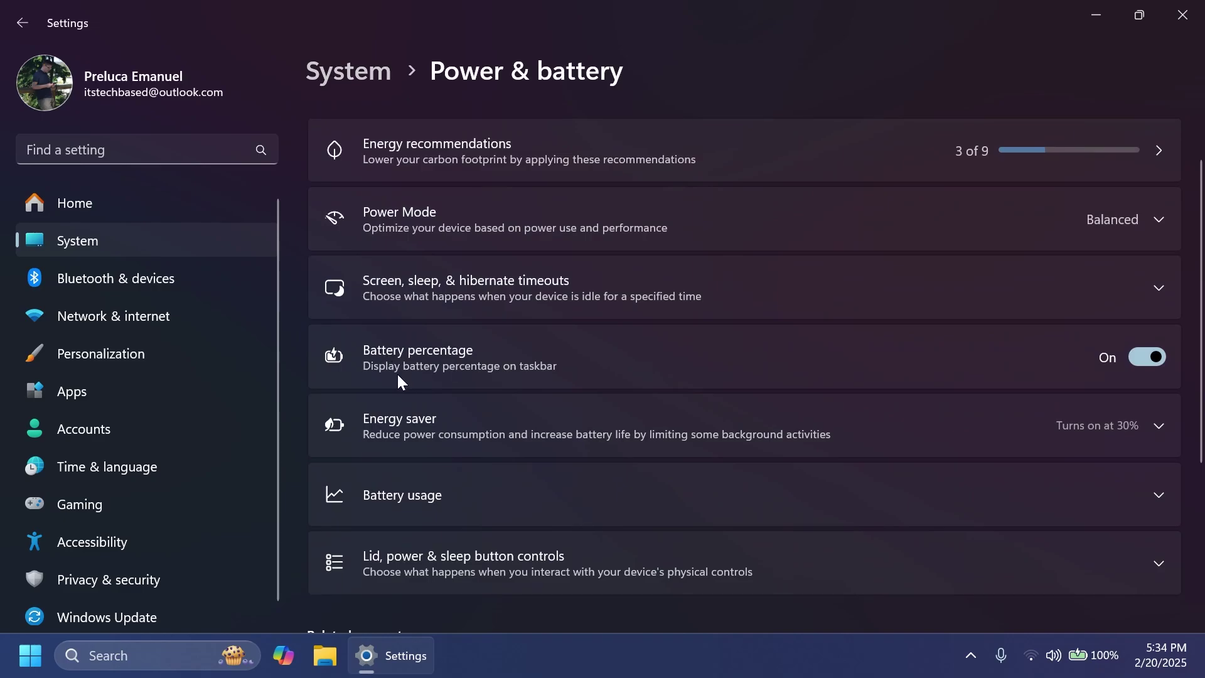
click(1146, 361)
click(1146, 364)
click(1139, 371)
click(1146, 357)
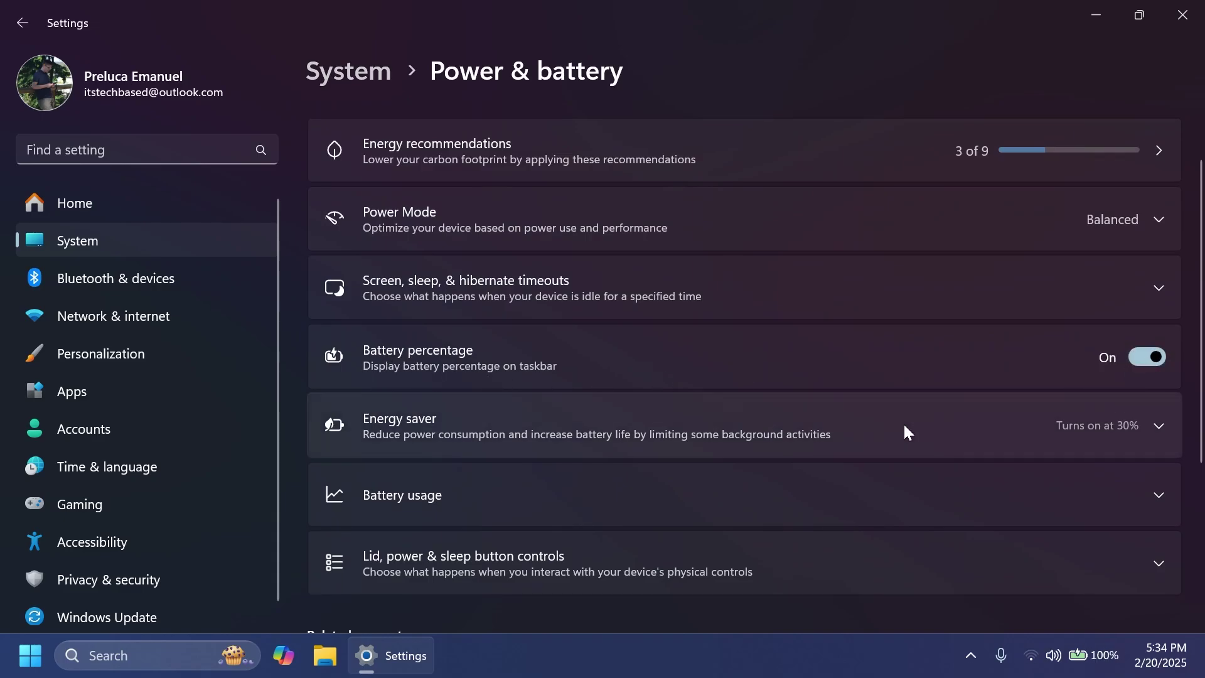
key(alt+F4)
mouse_move(1079, 671)
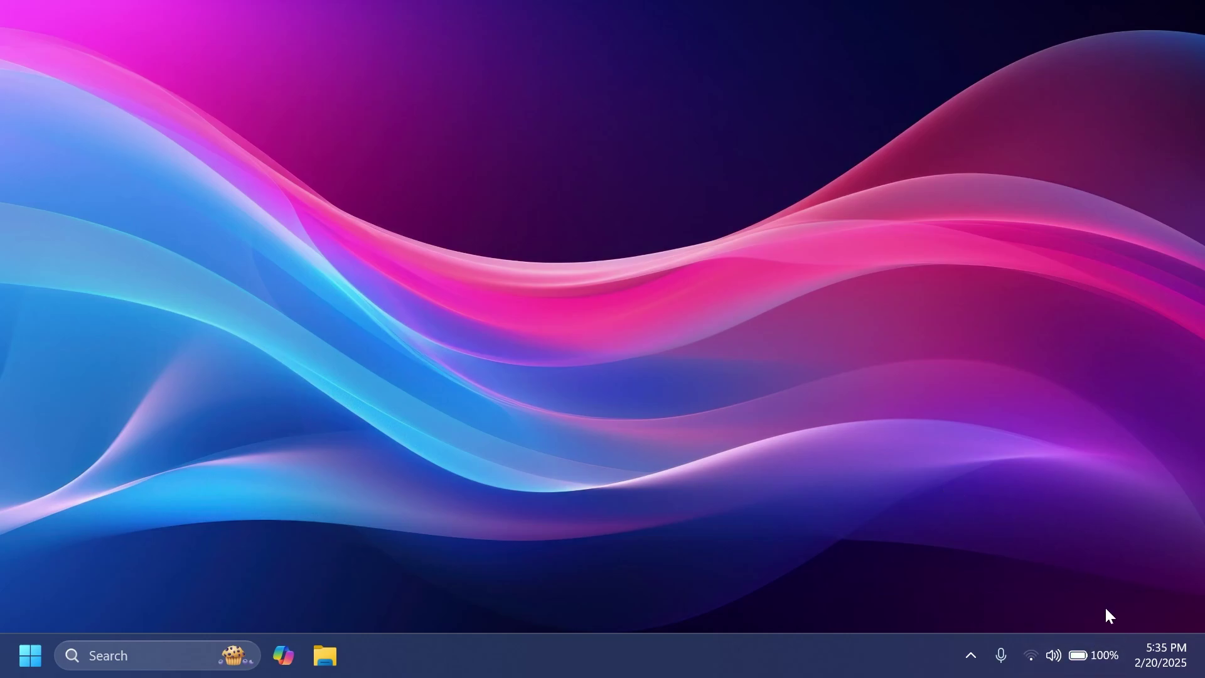
right_click(1080, 665)
key(Escape)
click(1081, 664)
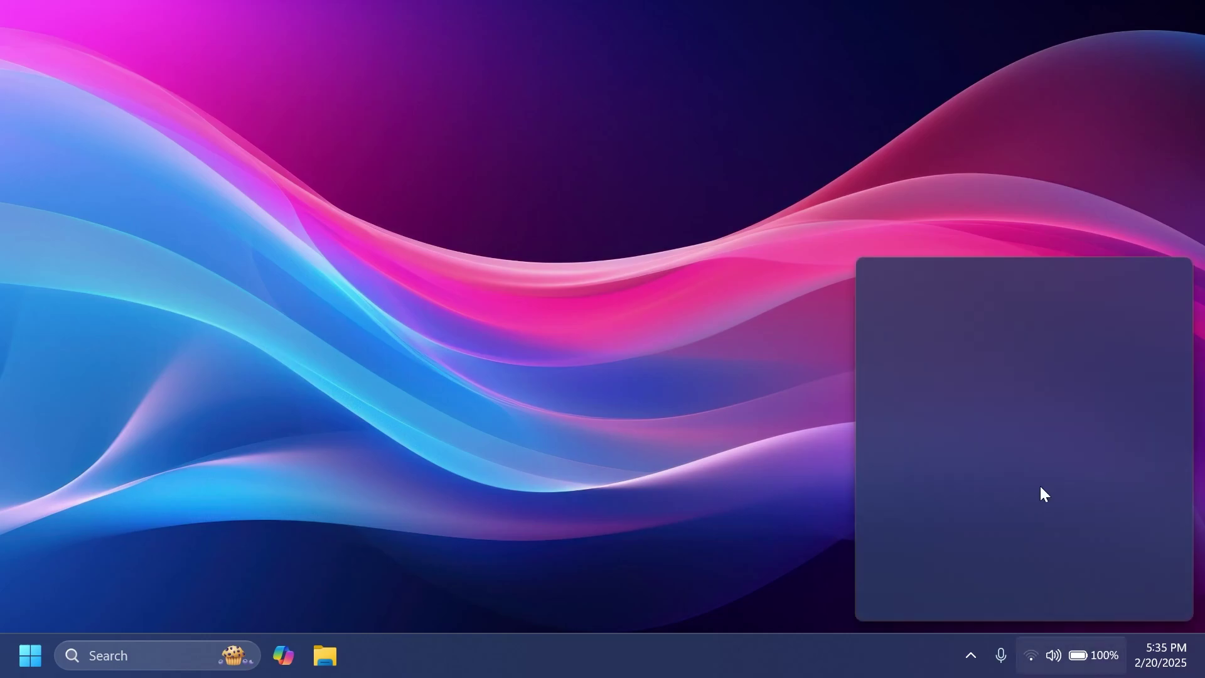
click(1024, 391)
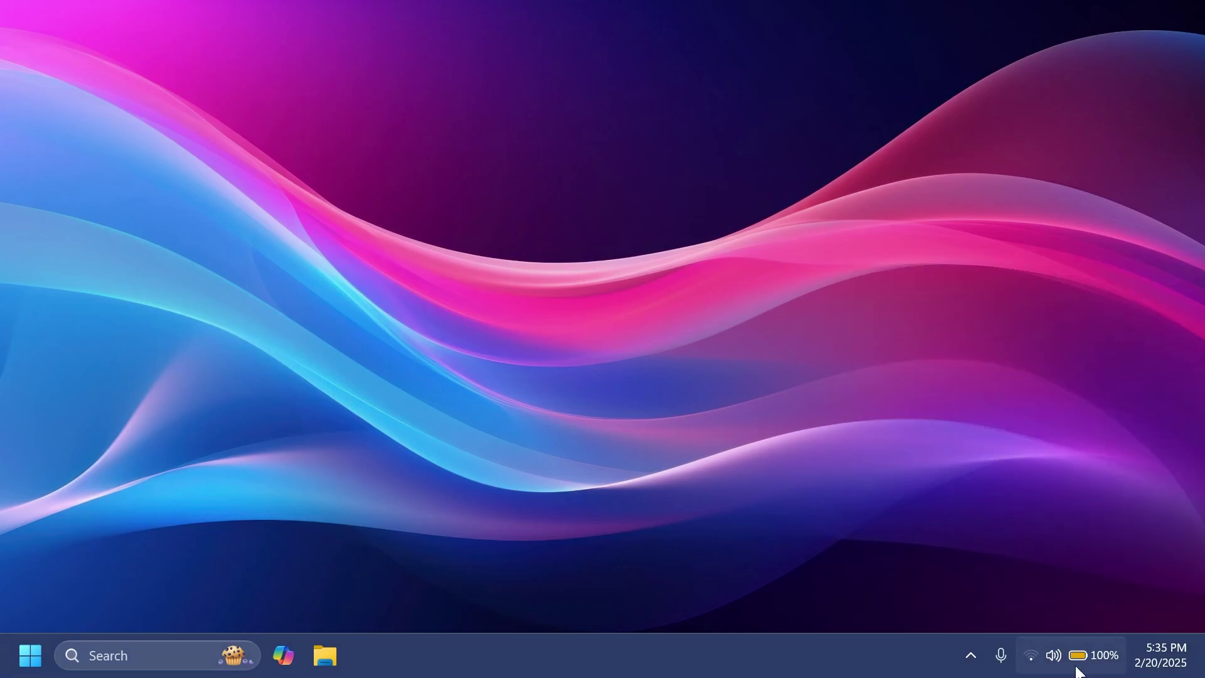
mouse_move(1081, 665)
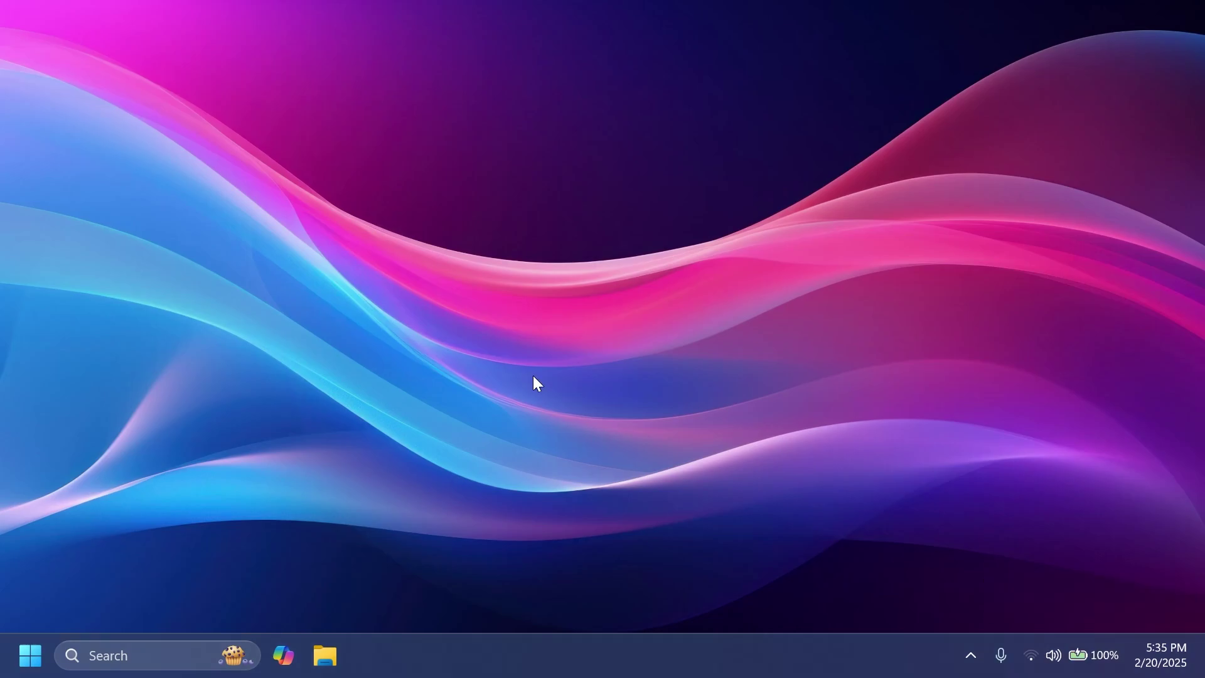